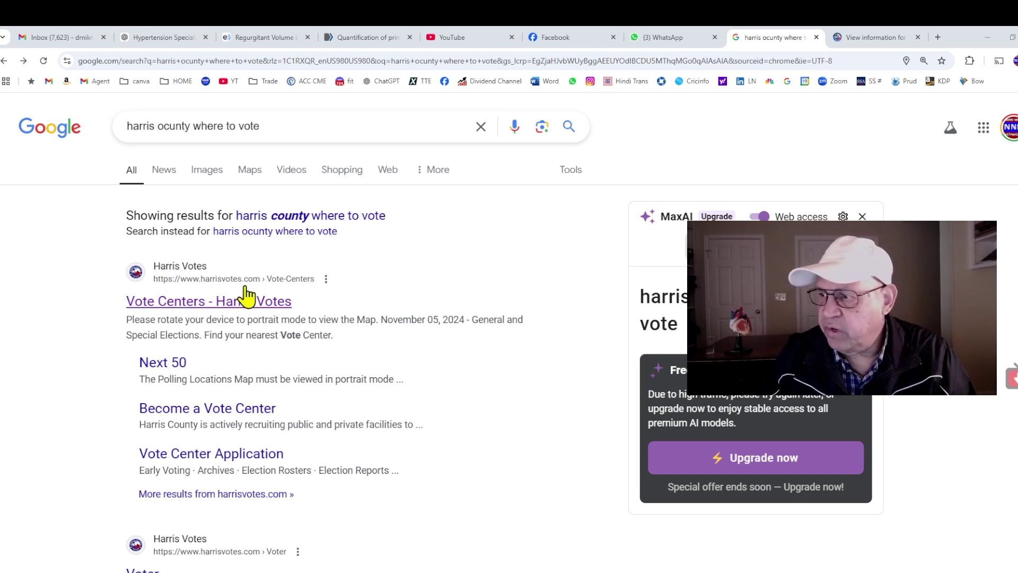
- Find vote centers by location on Harris Votes, then view the November 5, 2024 election information
left_click(274, 311)
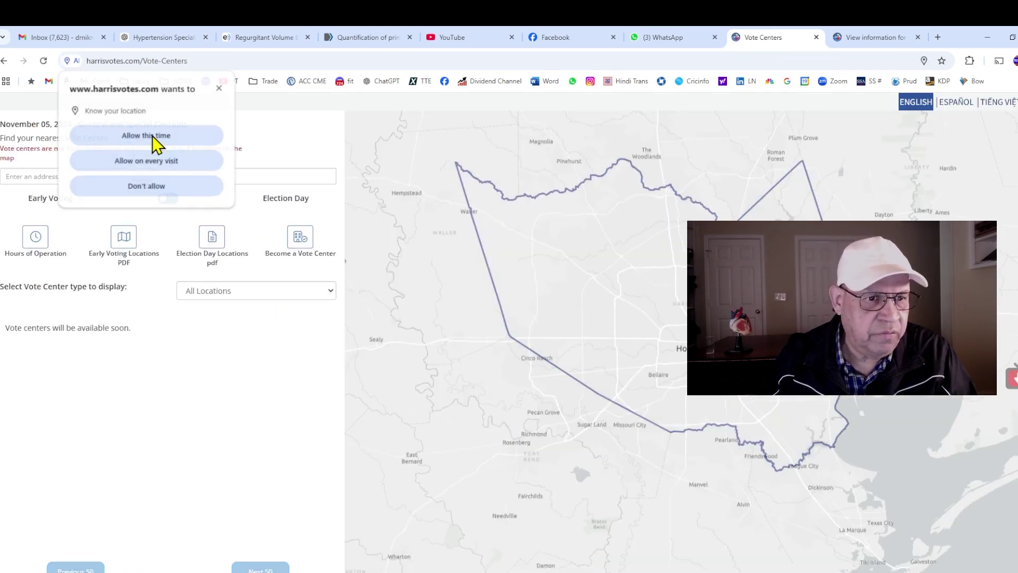
left_click(161, 135)
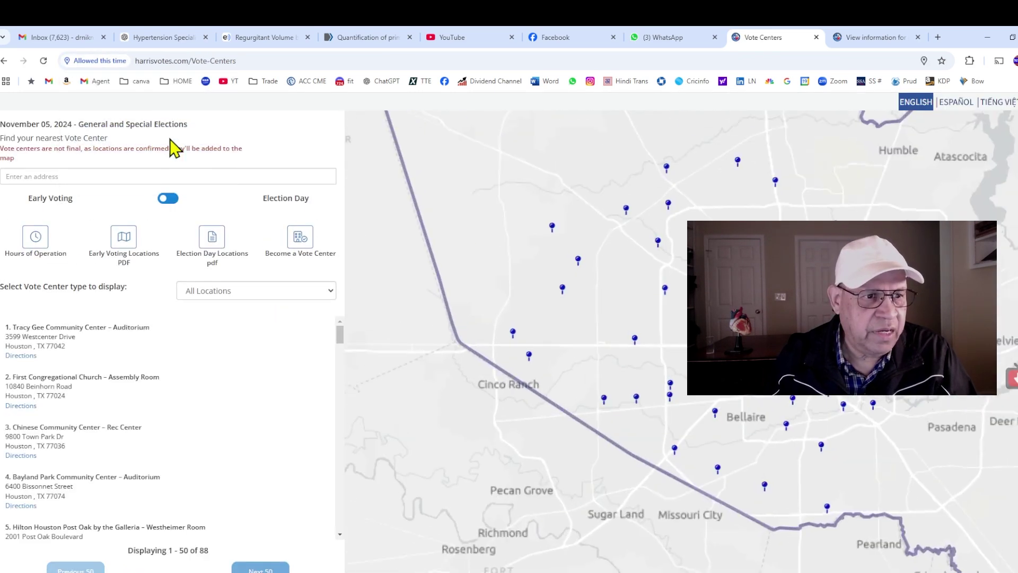
left_click(45, 176)
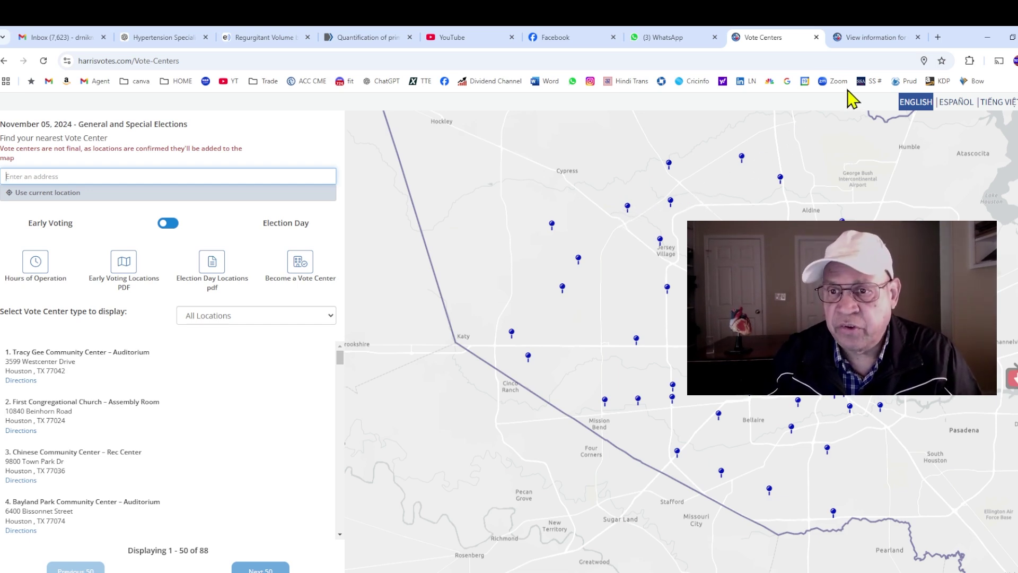
left_click(871, 37)
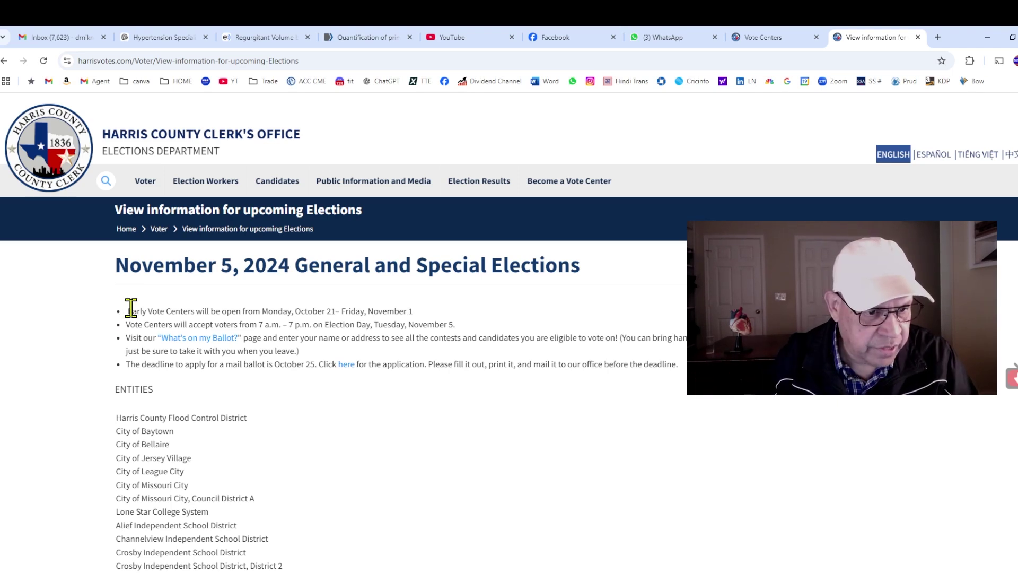
mouse_move(127, 310)
left_mouse_down()
mouse_move(265, 364)
mouse_move(748, 486)
left_mouse_up()
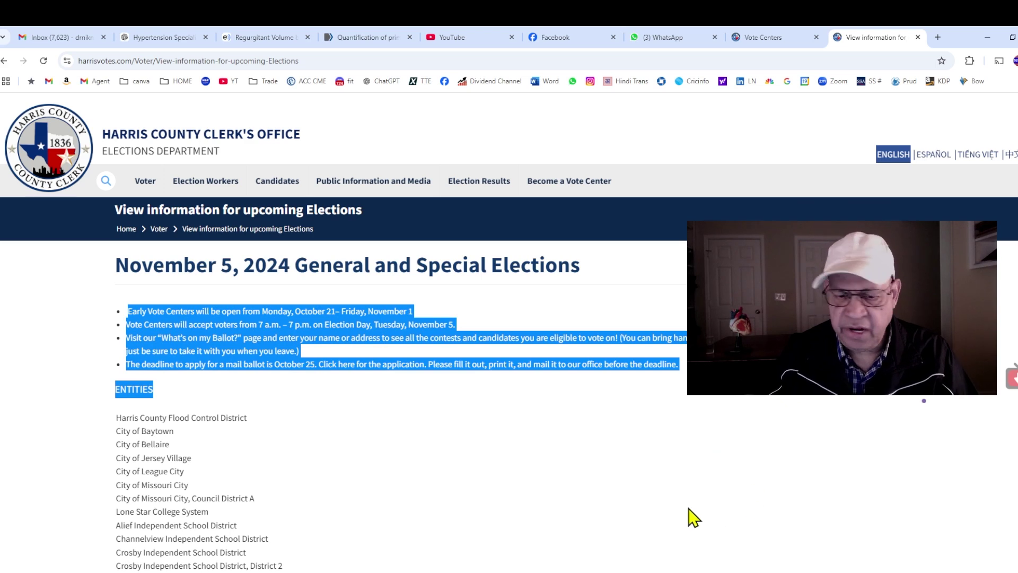
key("alt+Tab")
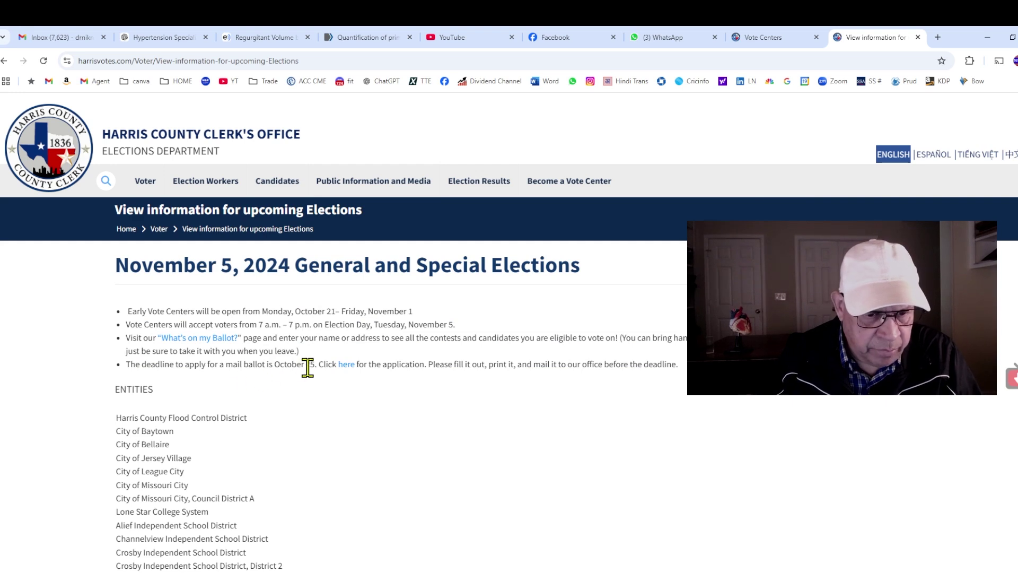
- Open the Harris County Clerk mail-in ballot application PDF and try its witness signature field
left_click(347, 366)
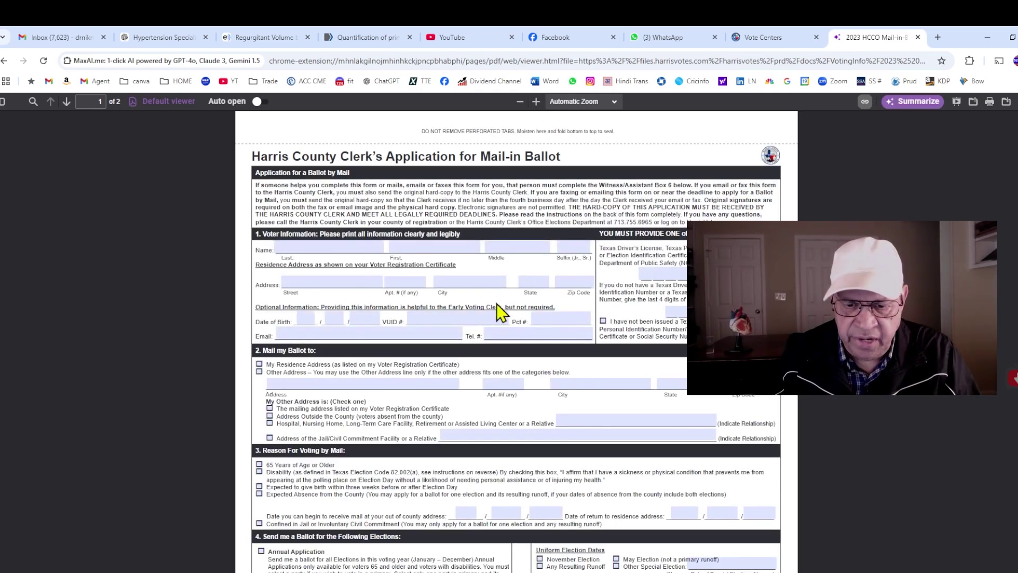
scroll(496, 318, "down", 5)
scroll(501, 354, "down", 10)
scroll(507, 367, "down", 5)
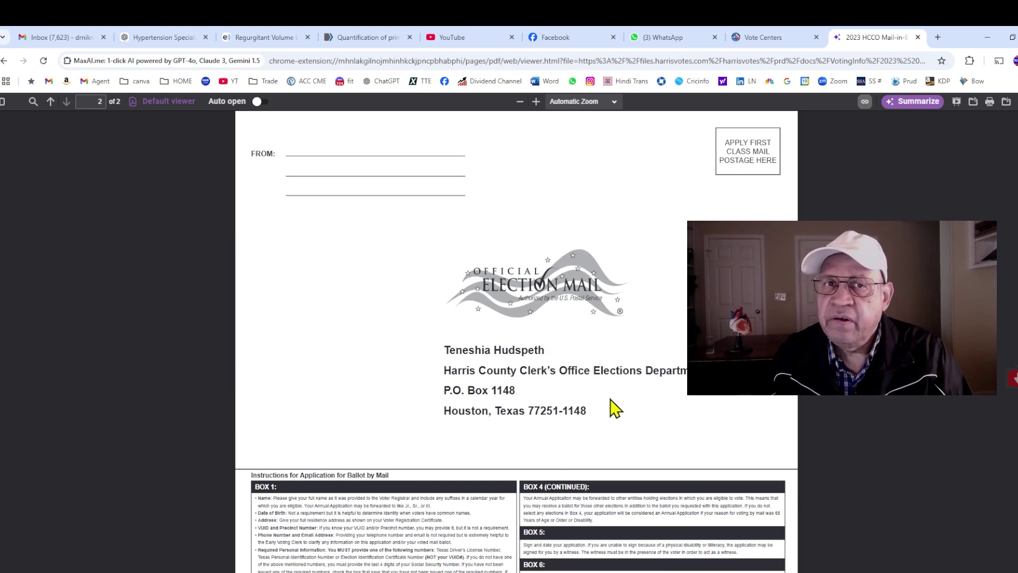
scroll(615, 409, "down", 3)
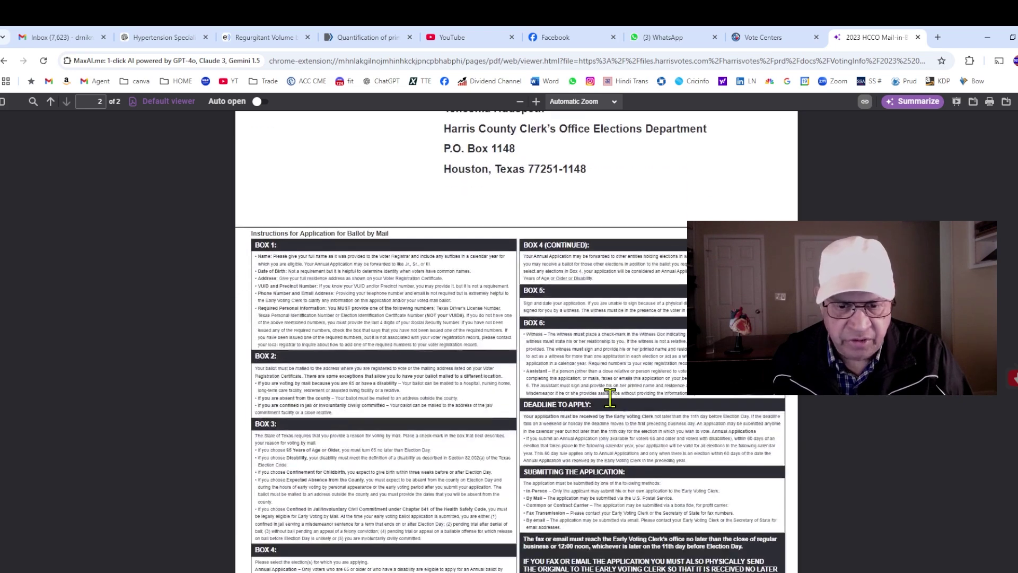
scroll(606, 394, "up", 8)
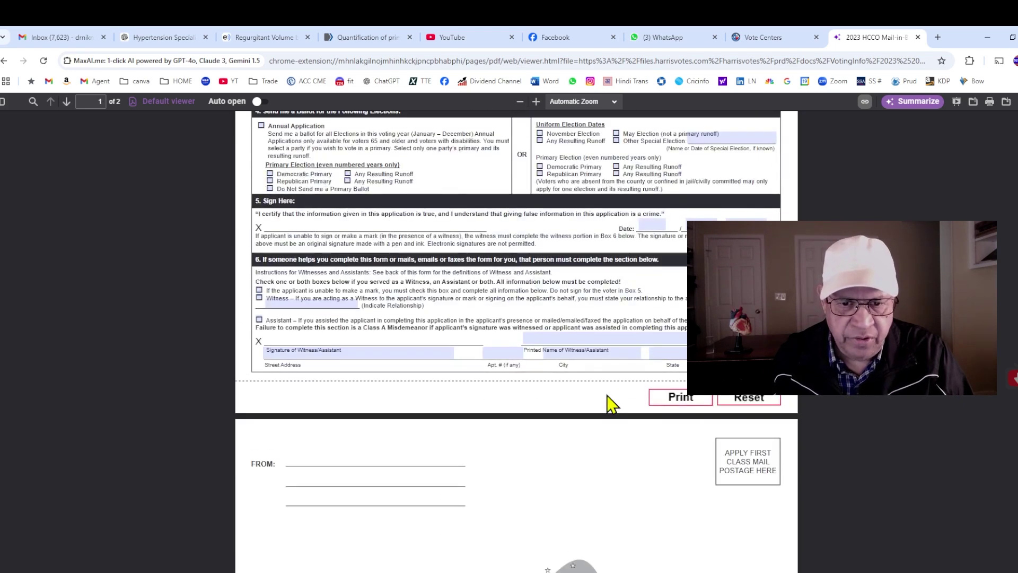
left_click(303, 350)
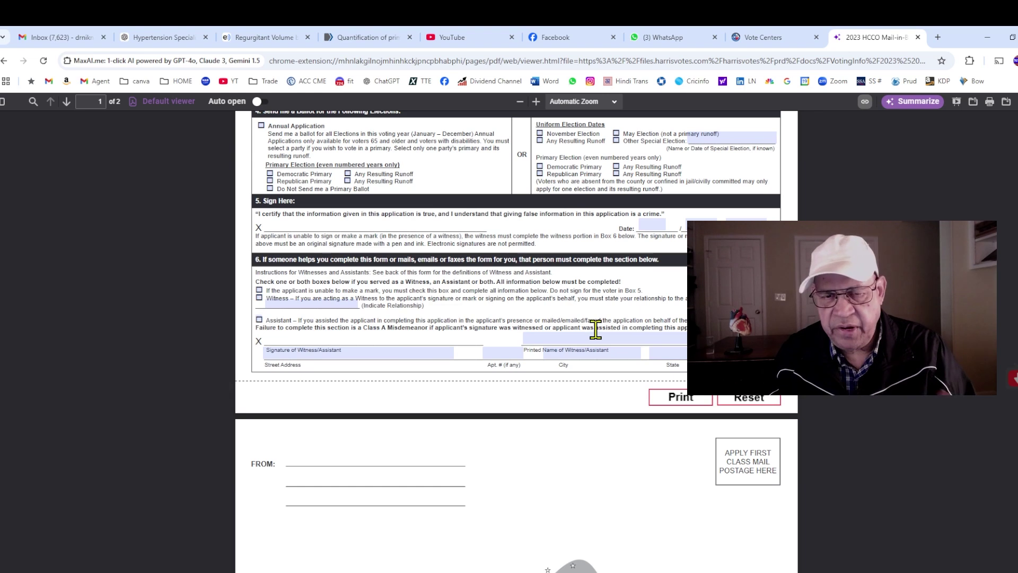
scroll(595, 328, "up", 10)
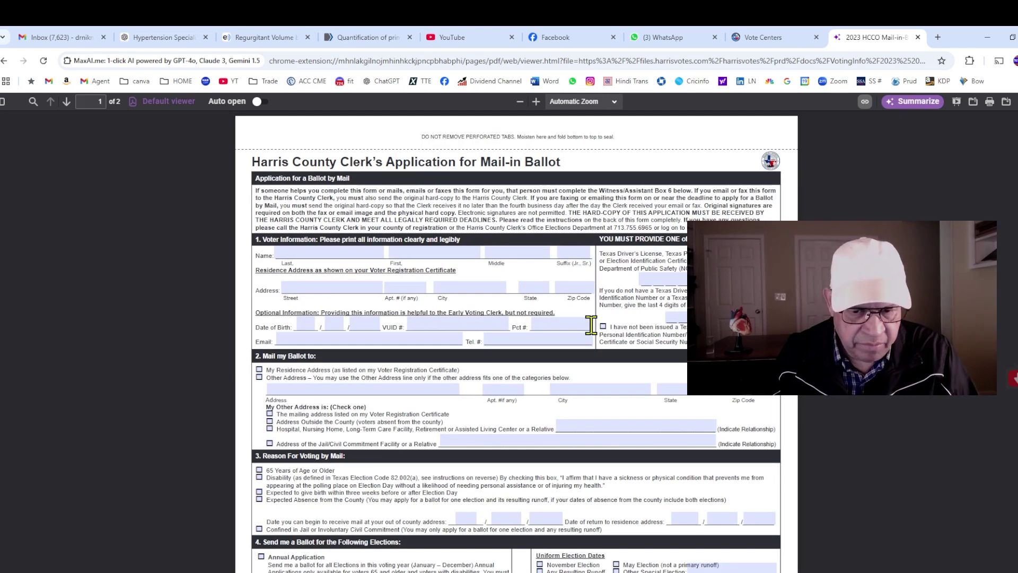
left_click(593, 325)
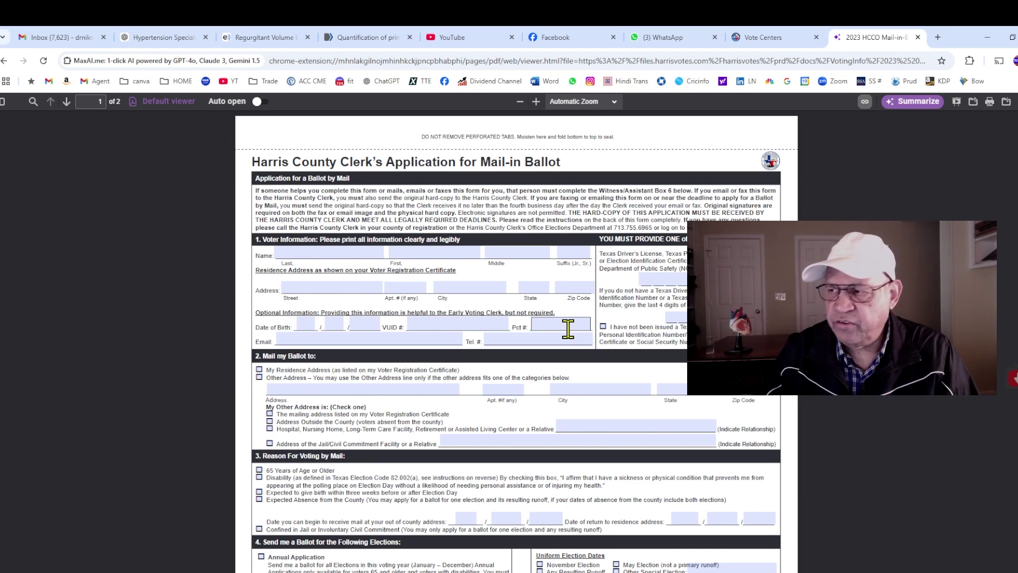